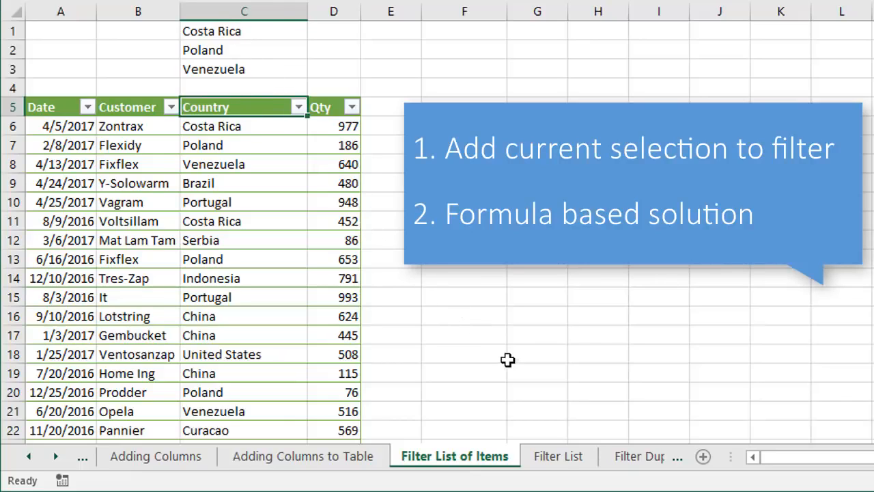
Check the countries on the Filter List sheet and filter the Filter List of Items table's Country column to Costa Rica
{"action": "left_click", "coordinate": [552, 455]}
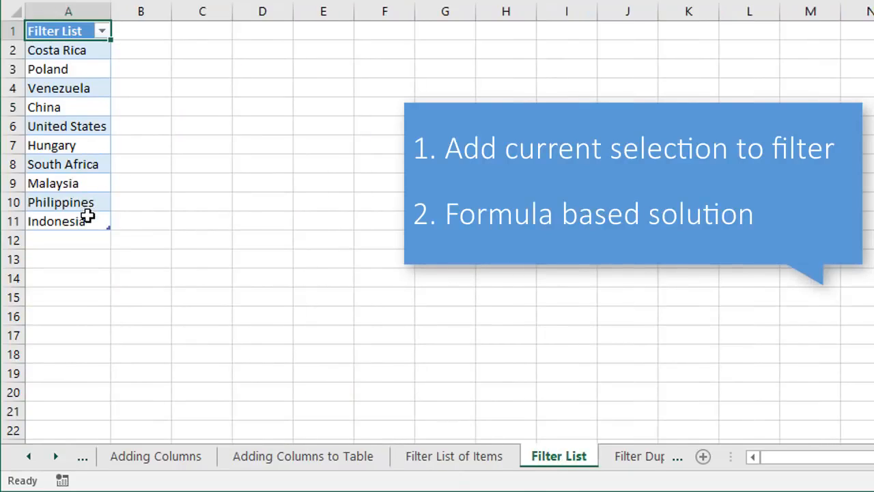
{"action": "left_click", "coordinate": [424, 456]}
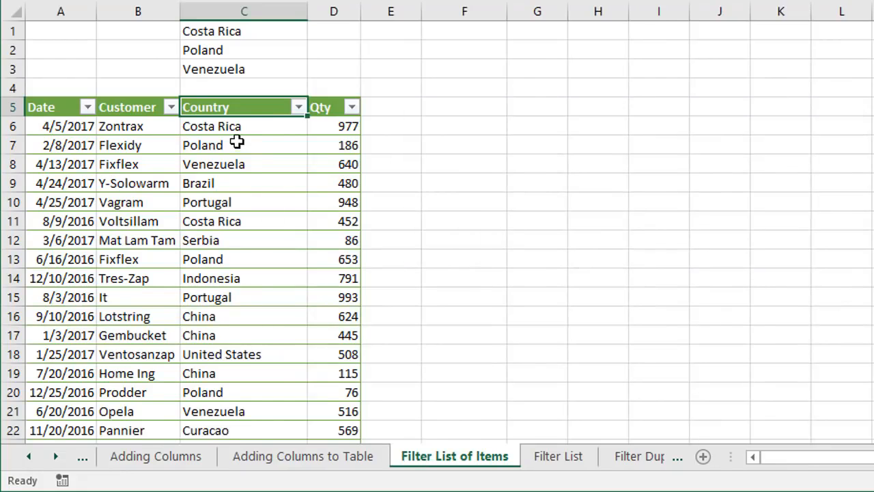
{"action": "left_click", "coordinate": [298, 106]}
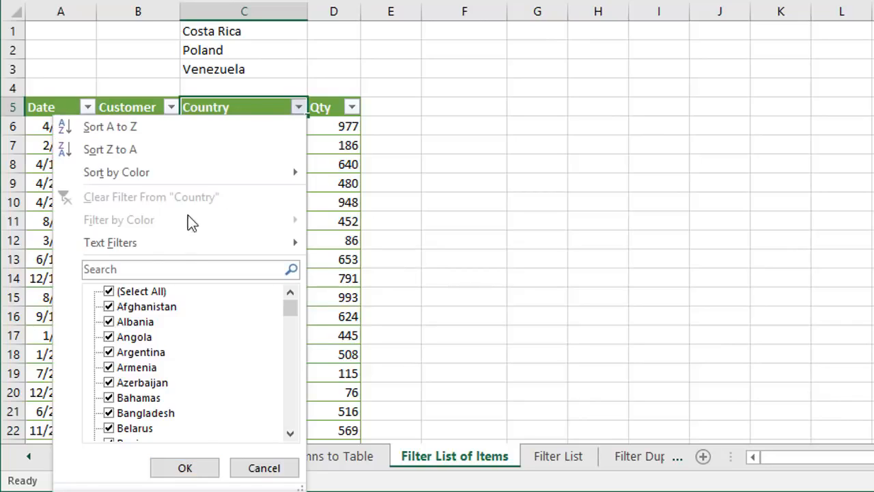
{"action": "left_click", "coordinate": [84, 269]}
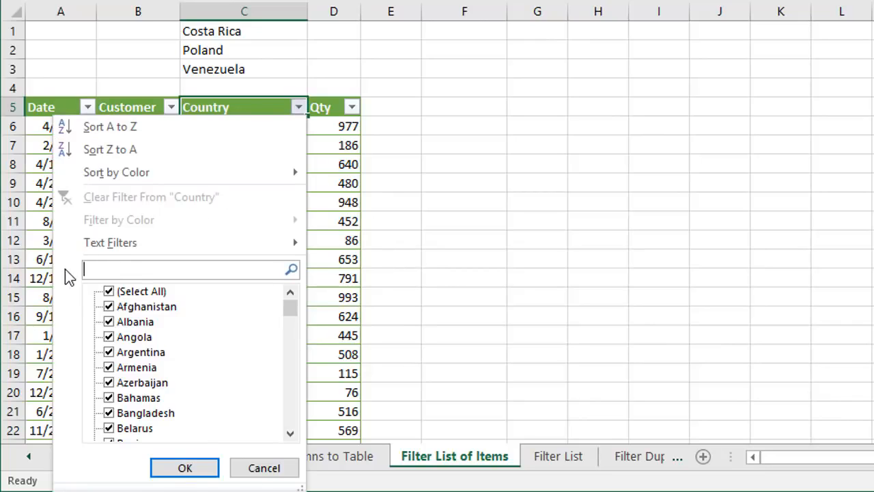
{"action": "type", "text": "cost"}
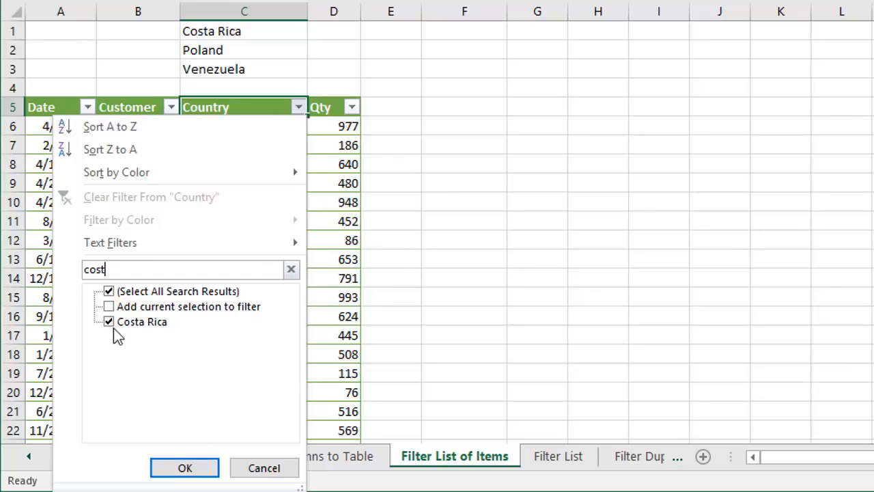
{"action": "left_click", "coordinate": [180, 467]}
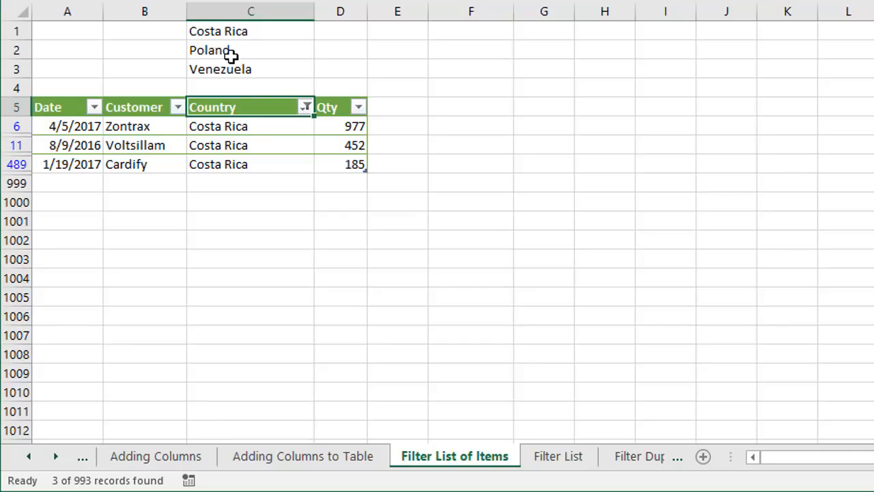
Search the Country filter for Poland and add it to the current filter selection
{"action": "left_click", "coordinate": [305, 106]}
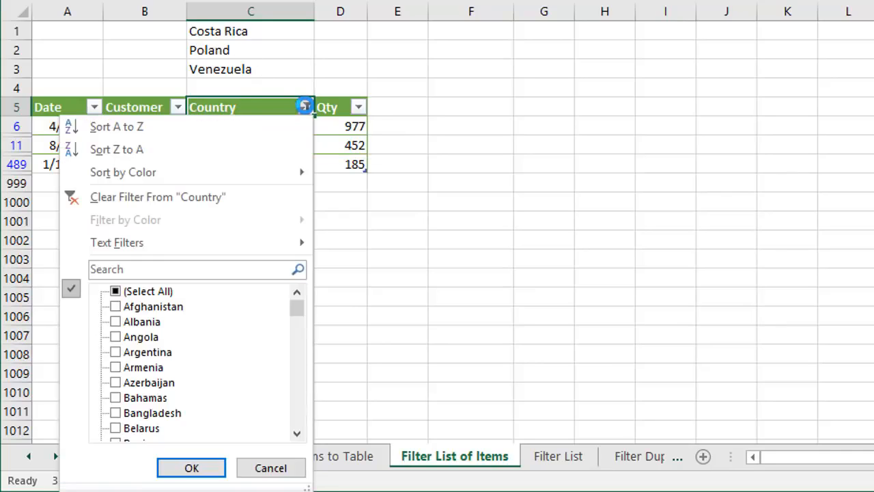
{"action": "left_click", "coordinate": [121, 268]}
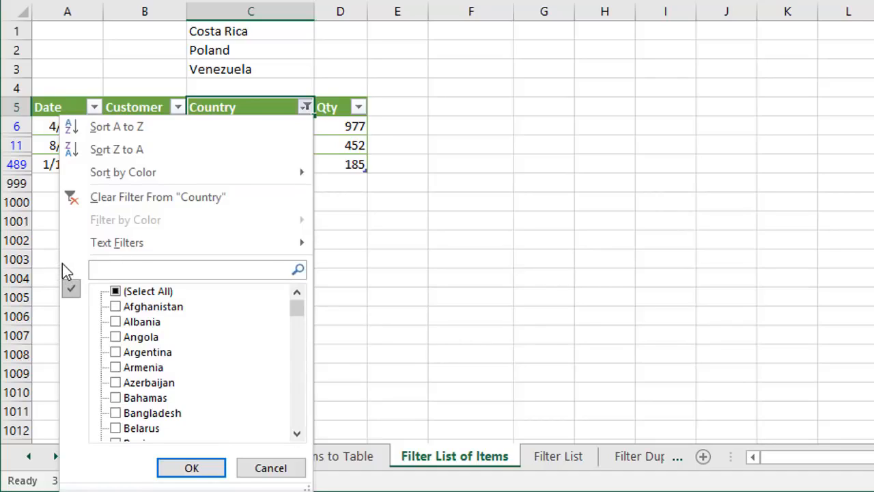
{"action": "type", "text": "polan"}
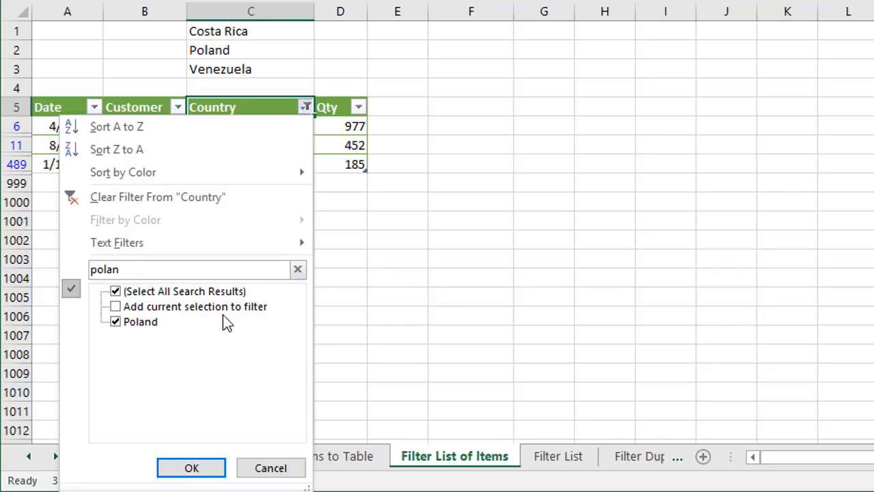
{"action": "left_click", "coordinate": [115, 306]}
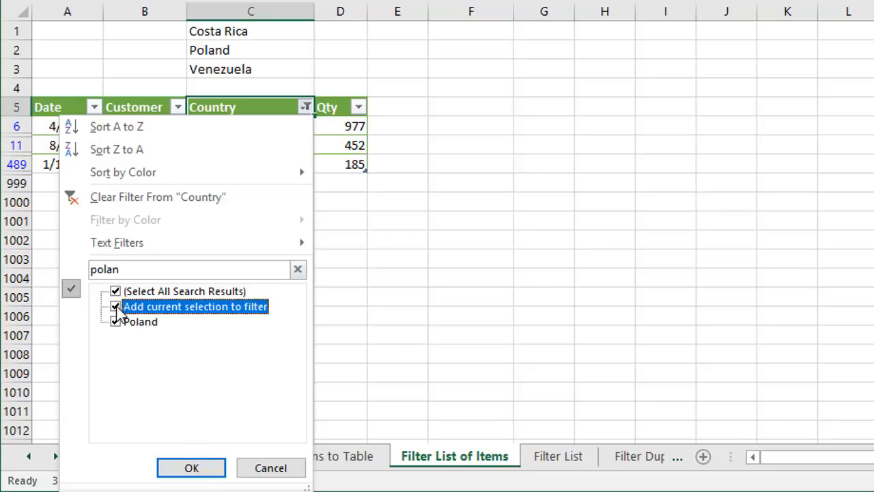
{"action": "left_click", "coordinate": [191, 467]}
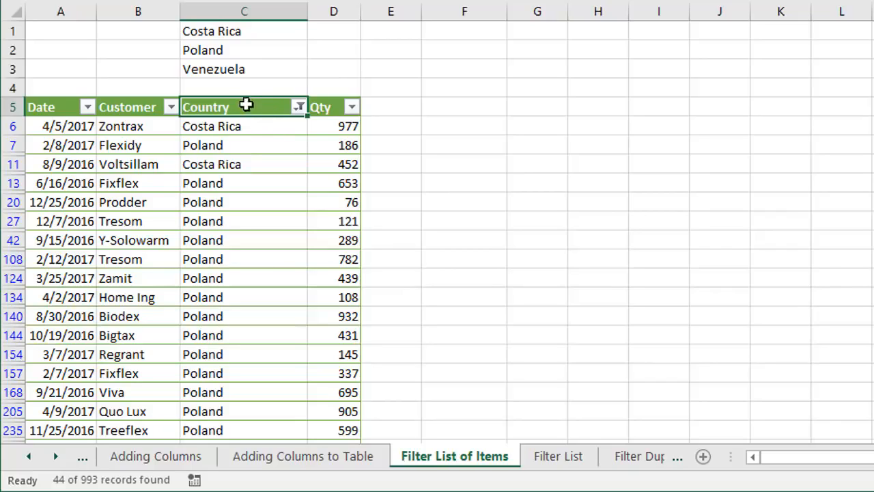
Search the Country filter for Venezuela and add it to the current filter selection
{"action": "left_click", "coordinate": [299, 108]}
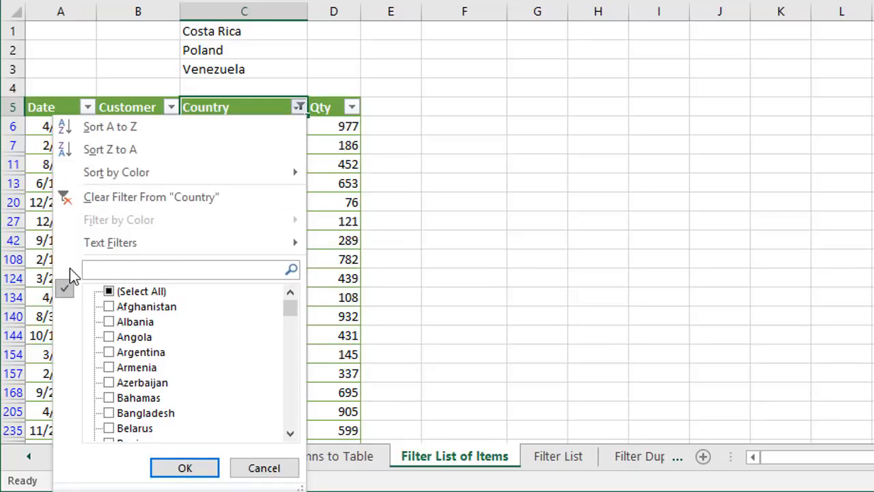
{"action": "type", "text": "ven"}
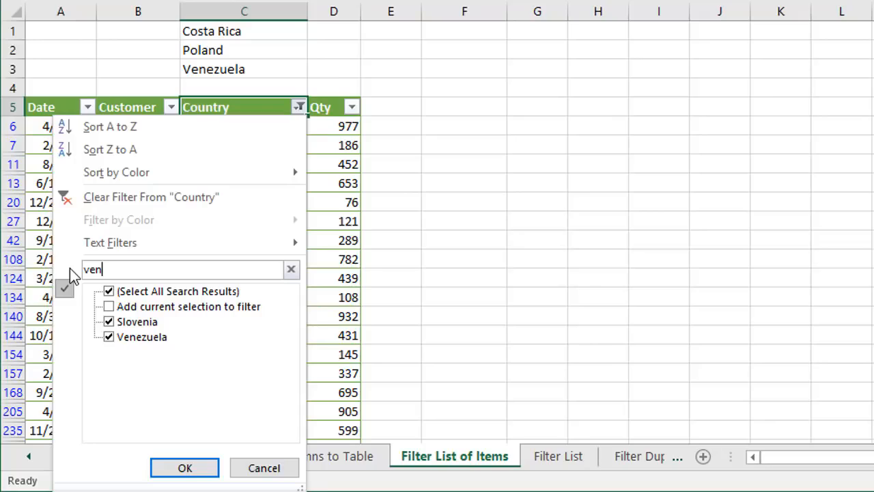
{"action": "type", "text": "e"}
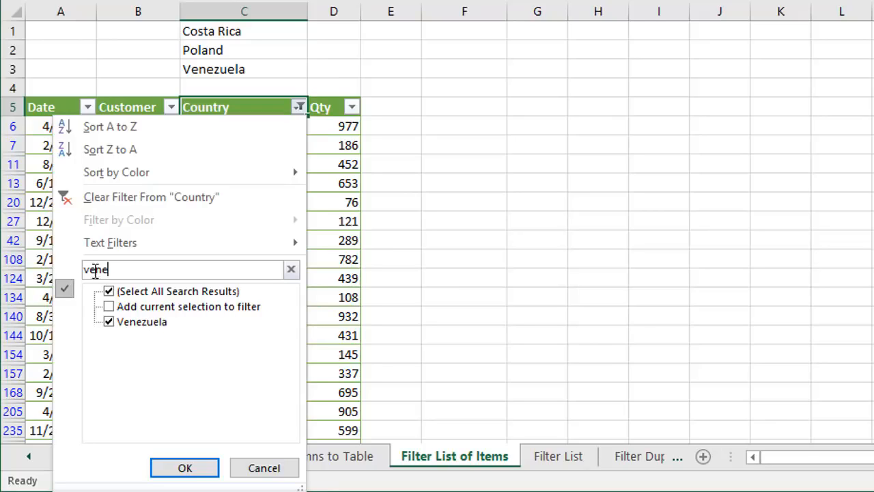
{"action": "left_click", "coordinate": [109, 306]}
{"action": "left_click", "coordinate": [183, 471]}
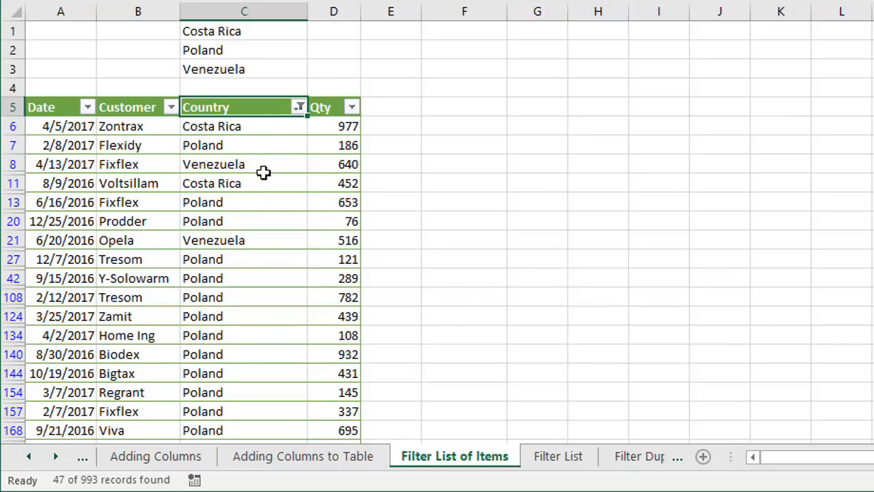
Review the checklist of countries in the Country column's filter without changing it
{"action": "left_click", "coordinate": [299, 107]}
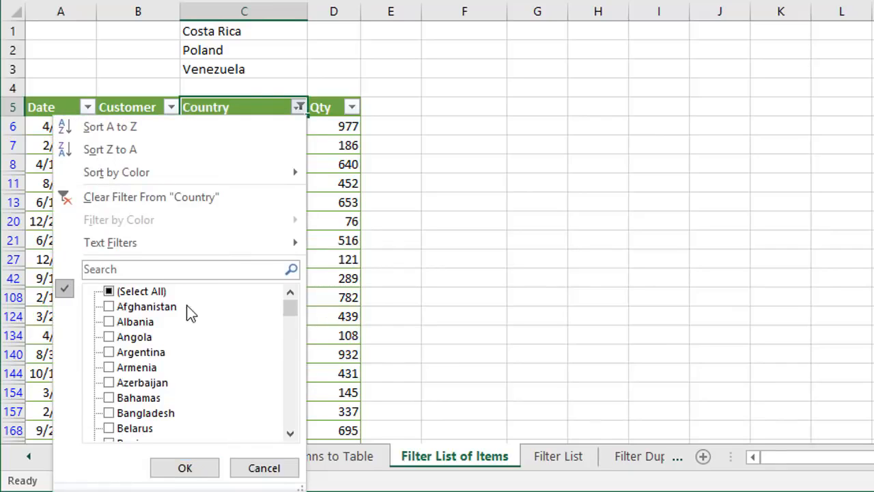
{"action": "left_click", "coordinate": [292, 311]}
{"action": "mouse_move", "coordinate": [293, 311]}
{"action": "left_mouse_down"}
{"action": "mouse_move", "coordinate": [297, 361]}
{"action": "mouse_move", "coordinate": [296, 314]}
{"action": "left_mouse_up"}
{"action": "left_click", "coordinate": [264, 468]}
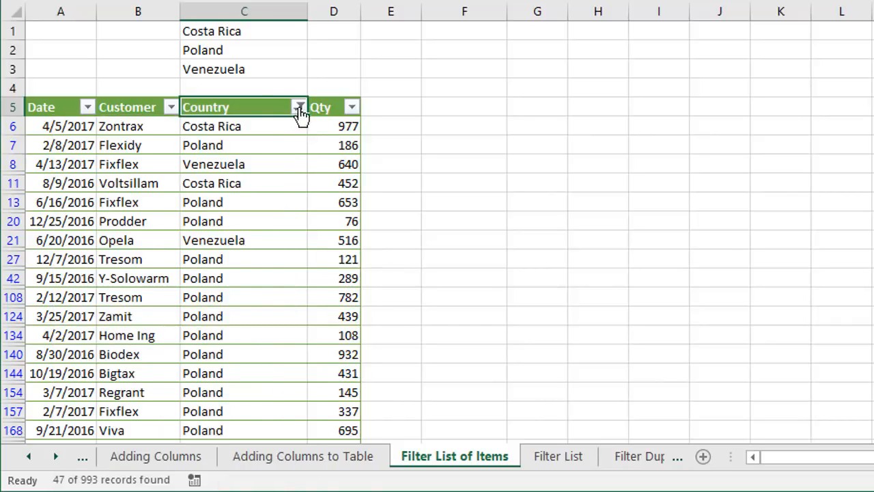
Look over the Filter List sheet again and clear the filter from the Country column on Filter List of Items
{"action": "mouse_move", "coordinate": [298, 108]}
{"action": "left_click", "coordinate": [545, 459]}
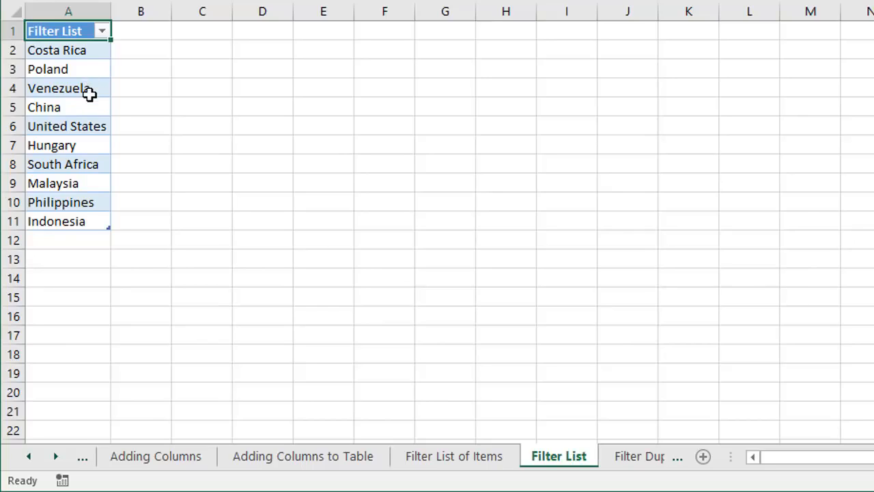
{"action": "left_click", "coordinate": [440, 457]}
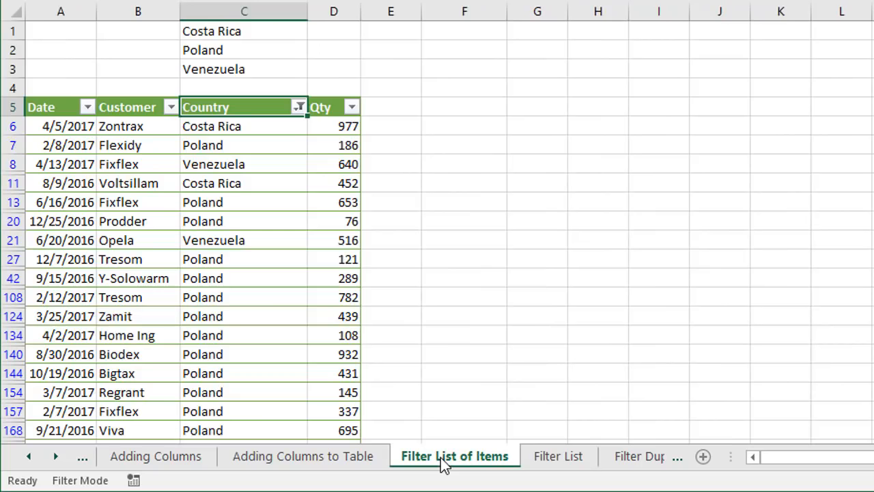
{"action": "left_click", "coordinate": [299, 107]}
{"action": "left_click", "coordinate": [193, 197]}
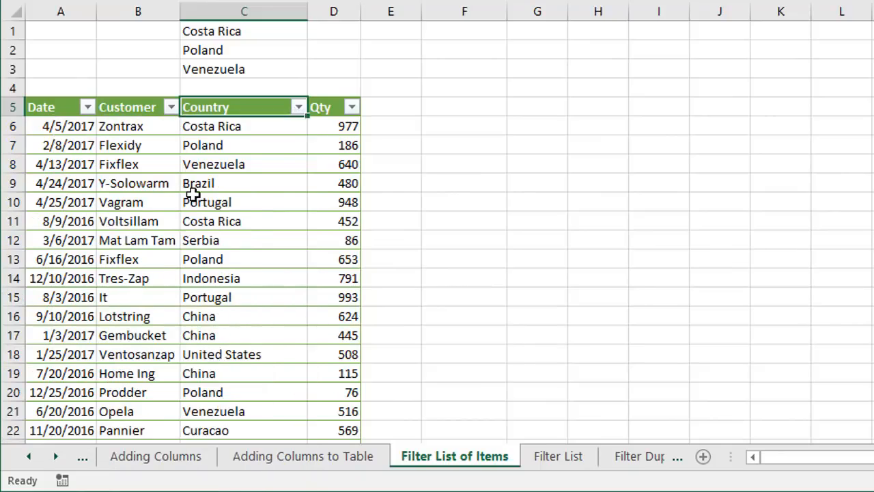
Start a COUNTIF formula in cell E6 beside the table, using tblFilterList[Filter List] as its range
{"action": "left_click", "coordinate": [392, 124]}
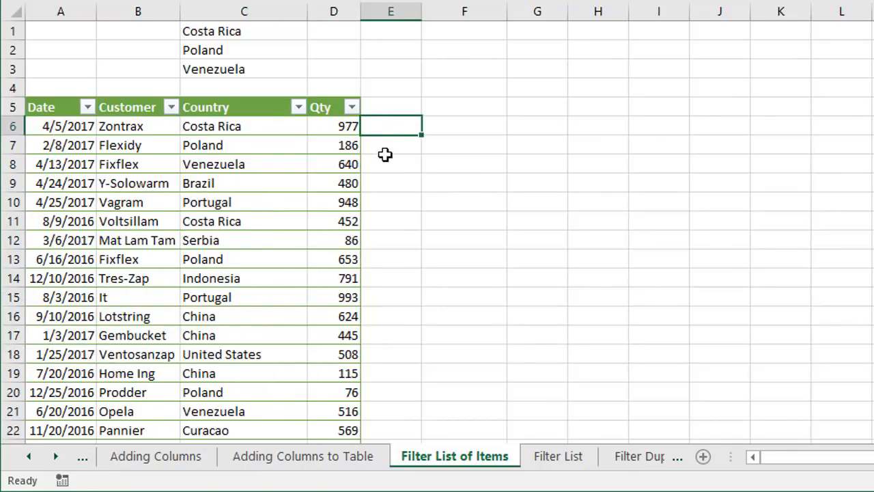
{"action": "type", "text": "=counti"}
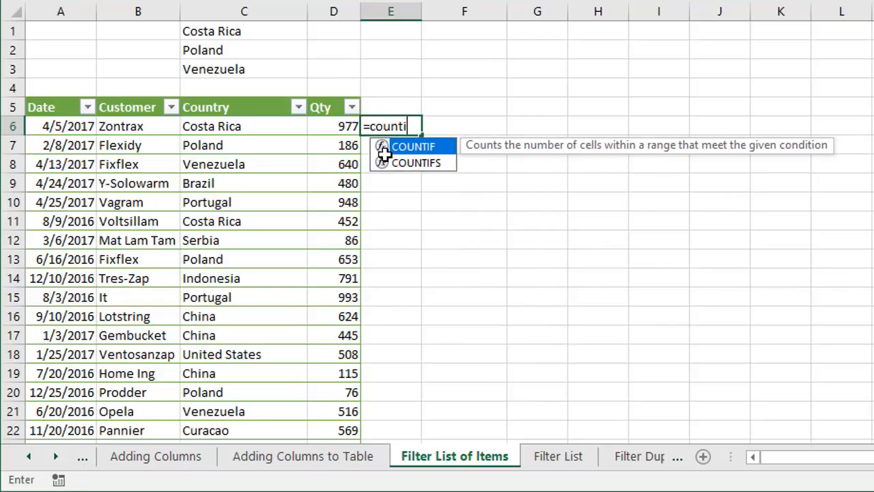
{"action": "key", "text": "Tab"}
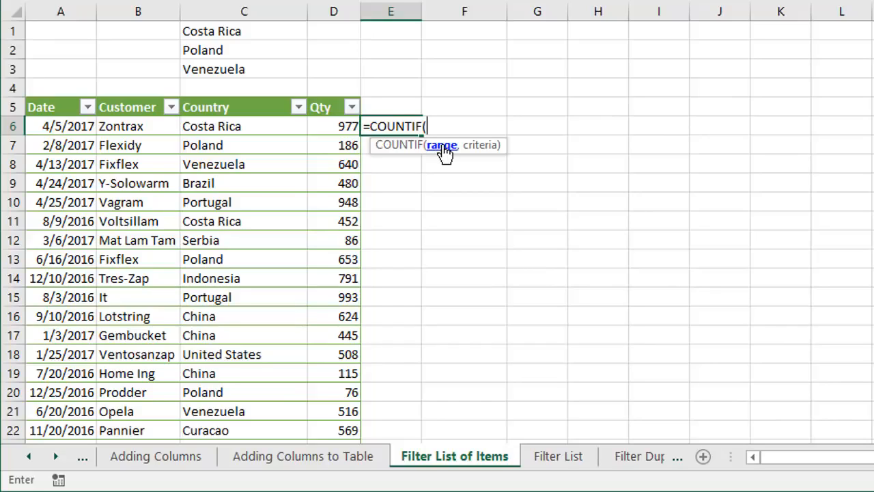
{"action": "left_click", "coordinate": [556, 455]}
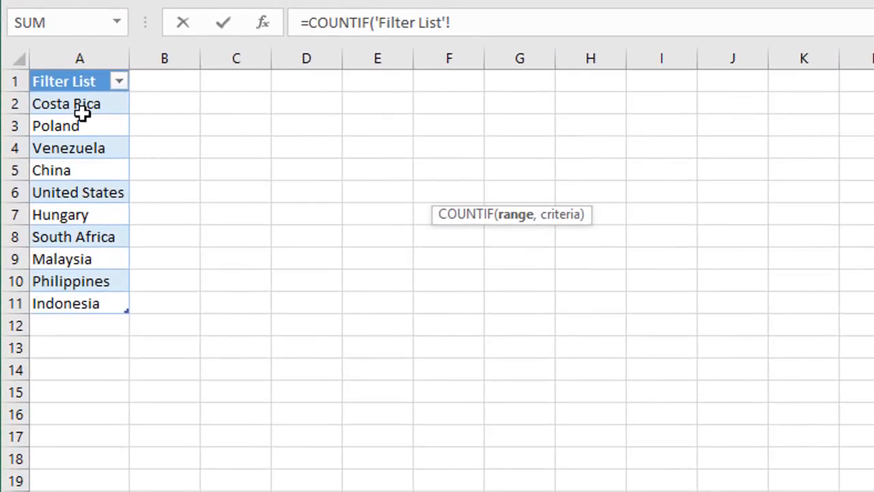
{"action": "left_click", "coordinate": [80, 65]}
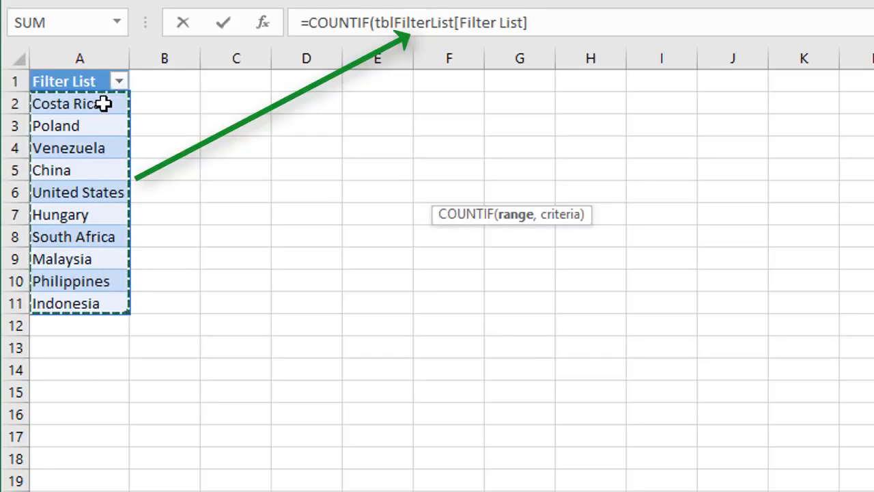
{"action": "type", "text": ","}
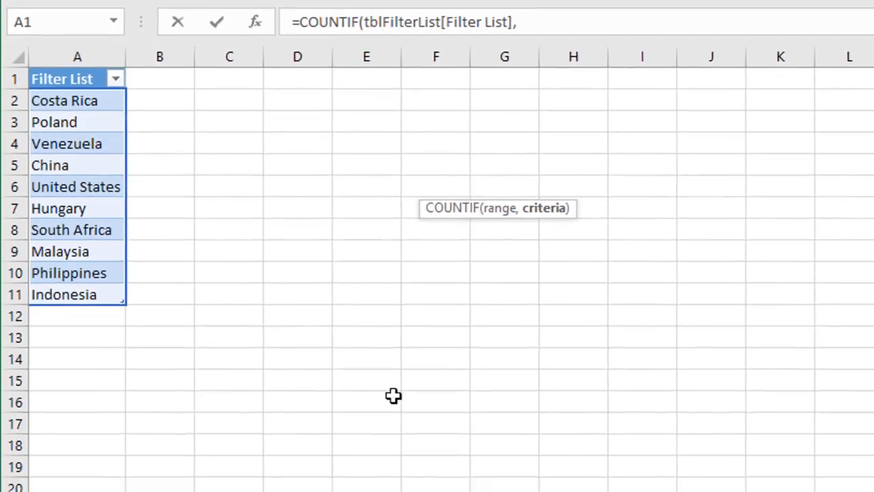
{"action": "left_click", "coordinate": [432, 474]}
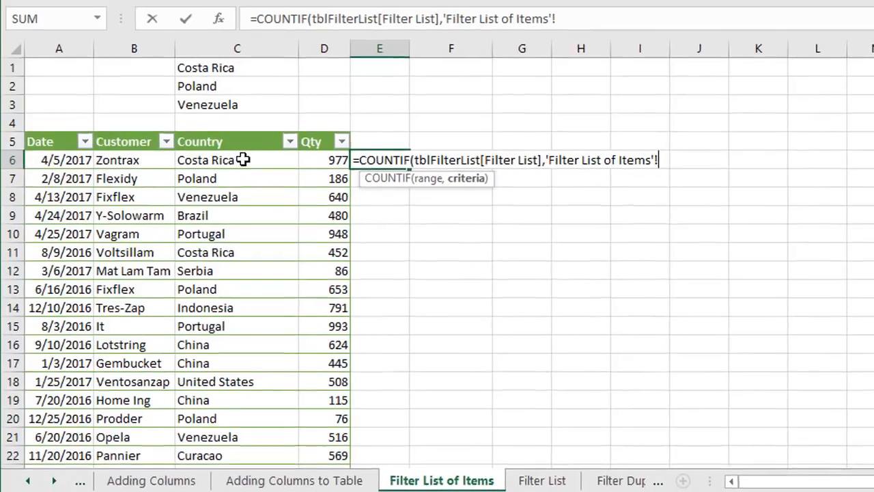
{"action": "left_click", "coordinate": [241, 157]}
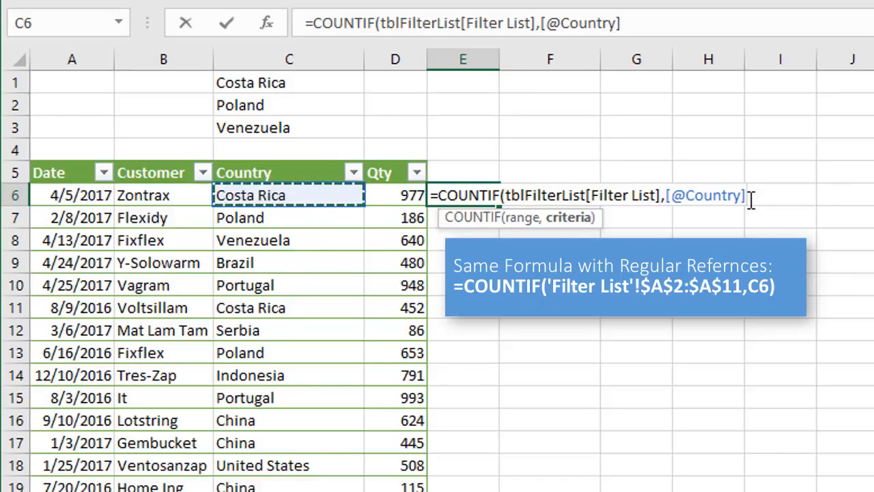
{"action": "type", "text": ")"}
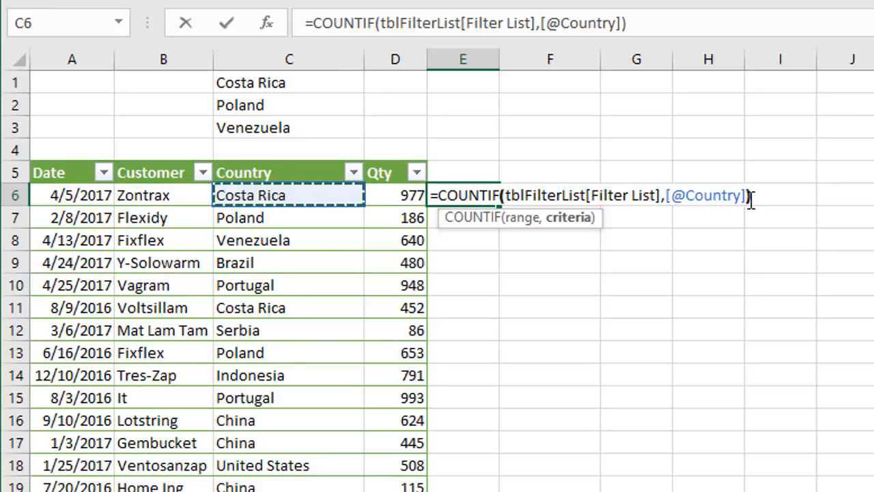
{"action": "key", "text": "Return"}
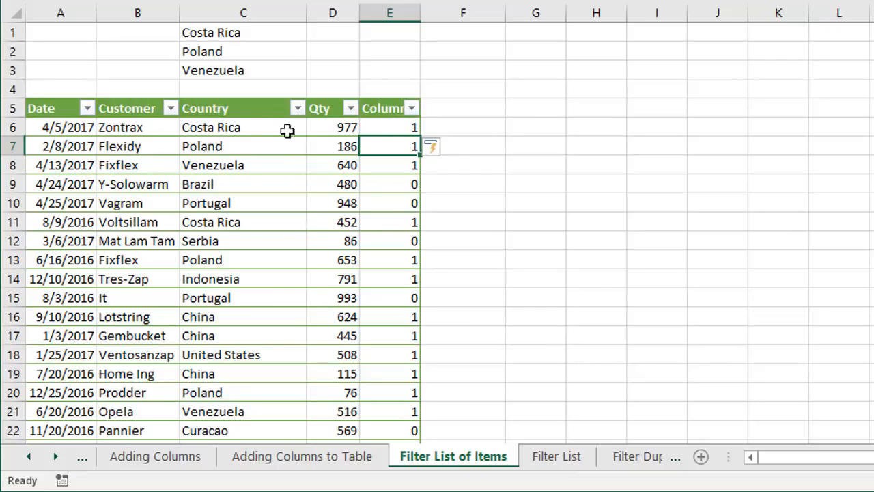
Compare the first row's country in C6 with the entries on the Filter List sheet and return to Filter List of Items
{"action": "left_click", "coordinate": [249, 128]}
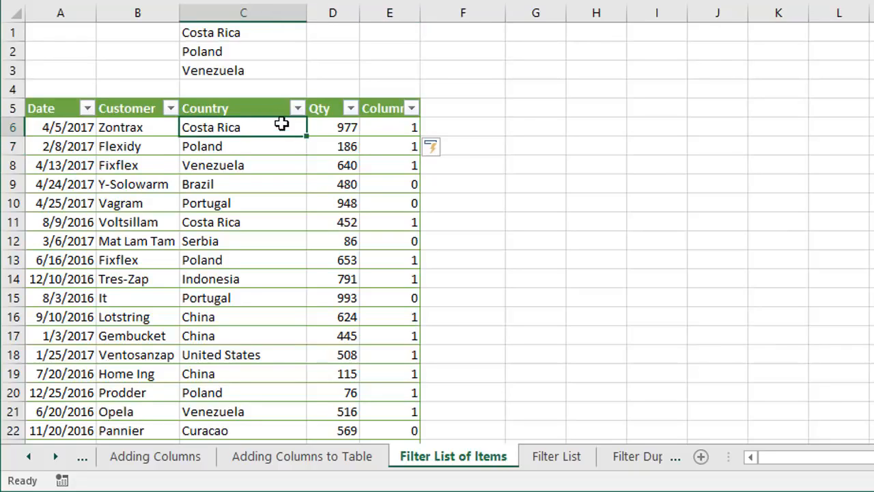
{"action": "left_click", "coordinate": [557, 456]}
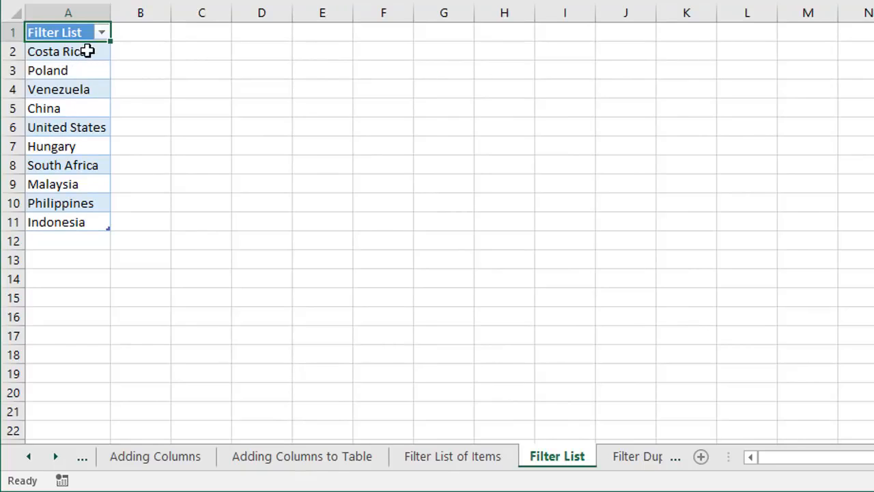
{"action": "left_click", "coordinate": [426, 455]}
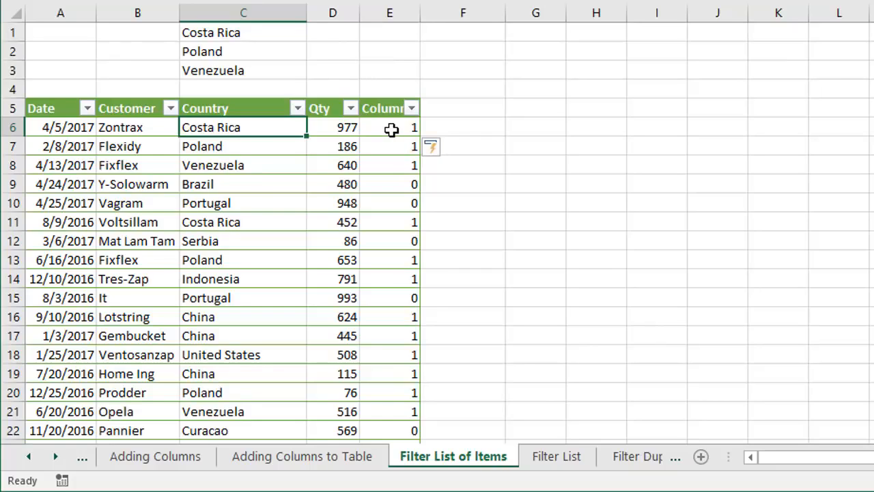
Filter the COUNTIF helper column to show only rows with the value 1
{"action": "left_click", "coordinate": [412, 108]}
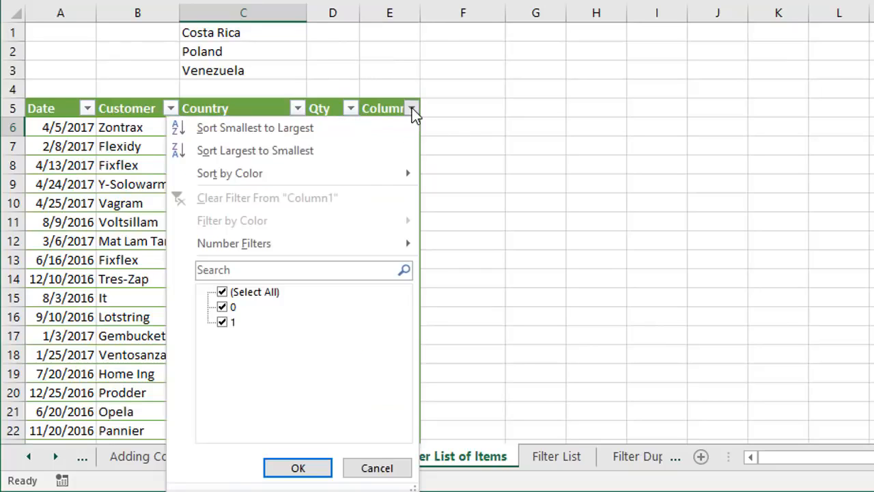
{"action": "left_click", "coordinate": [223, 306]}
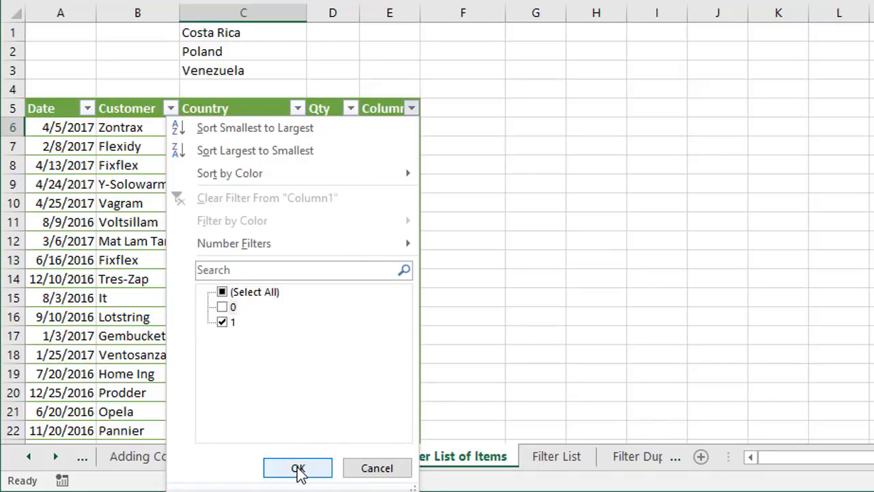
{"action": "left_click", "coordinate": [298, 468]}
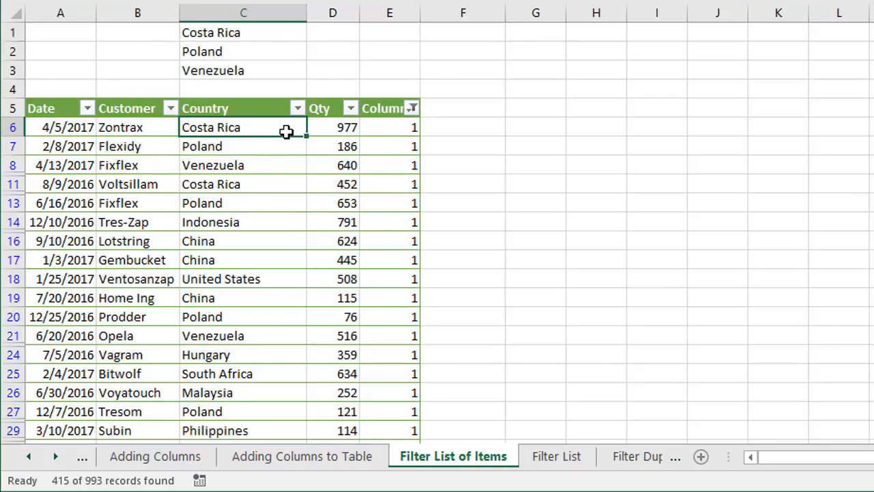
Check the countries on the Filter List sheet and clear the filter from the helper column on Filter List of Items
{"action": "left_click", "coordinate": [554, 456]}
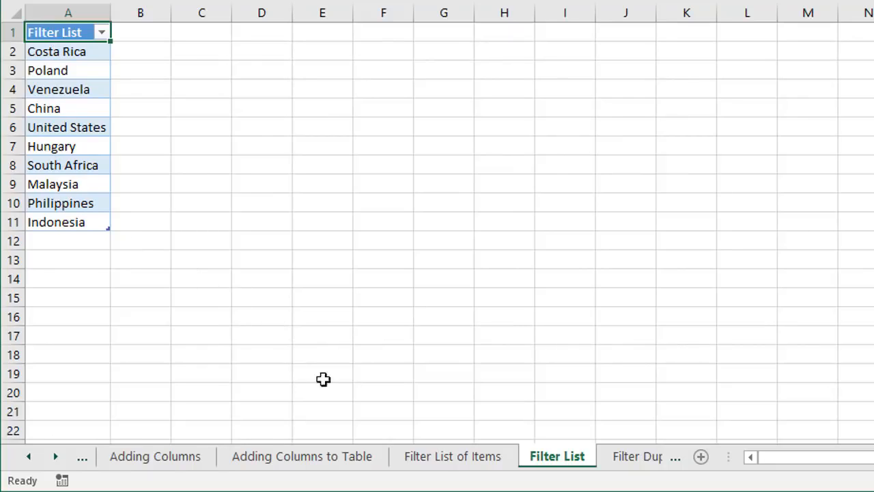
{"action": "left_click", "coordinate": [442, 456]}
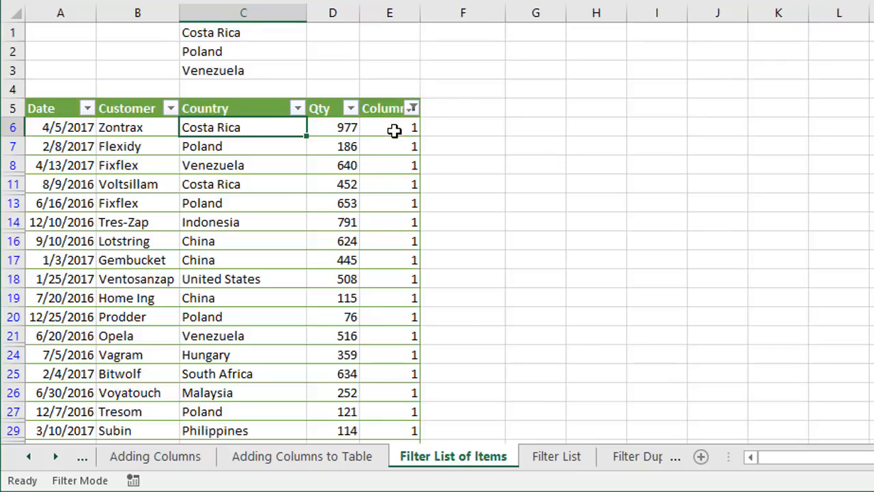
{"action": "left_click", "coordinate": [413, 109]}
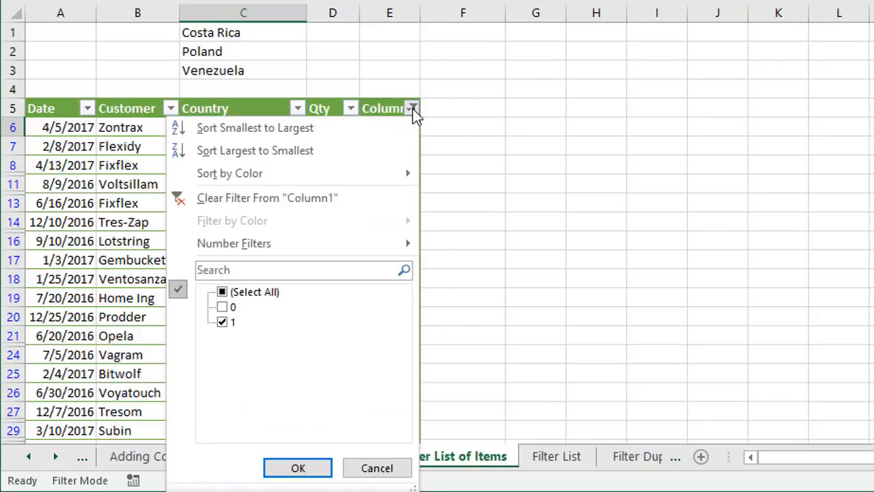
{"action": "left_click", "coordinate": [327, 198]}
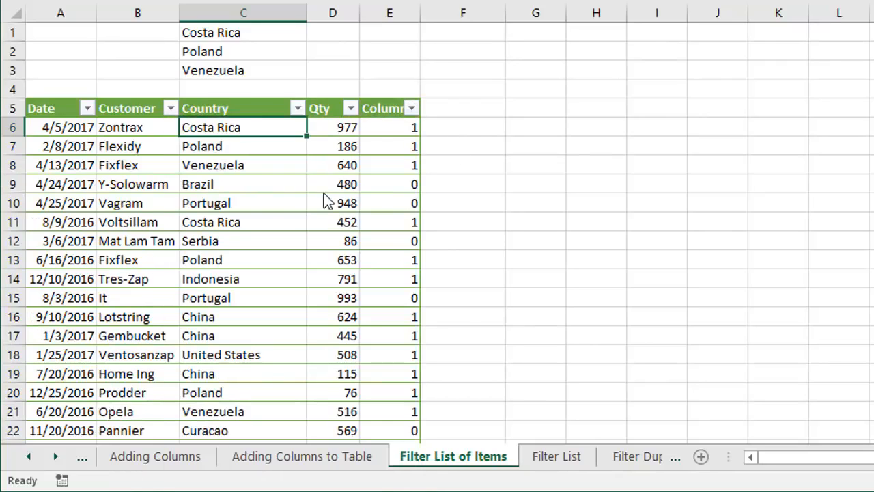
{"action": "left_click", "coordinate": [389, 126]}
{"action": "double_click", "coordinate": [389, 126]}
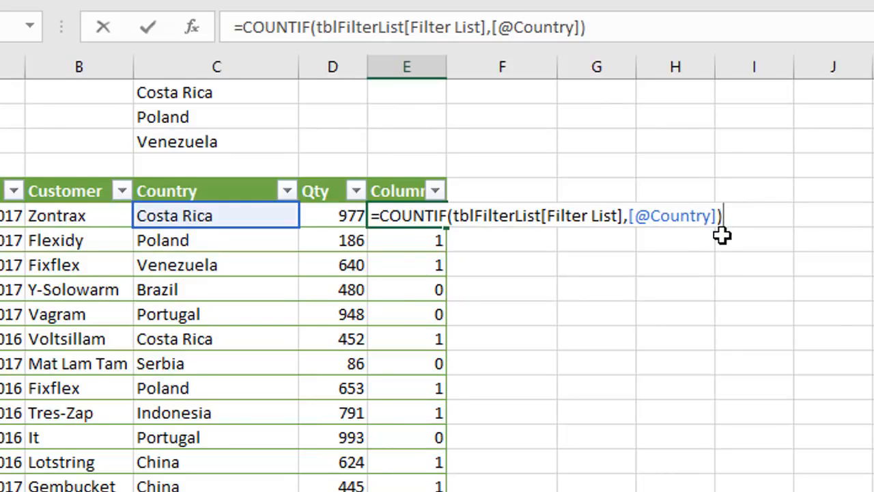
{"action": "type", "text": "="}
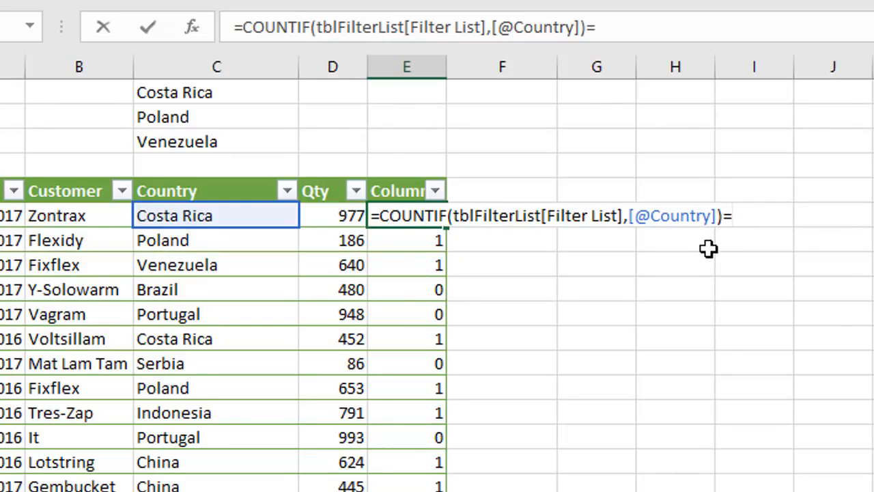
{"action": "type", "text": "1"}
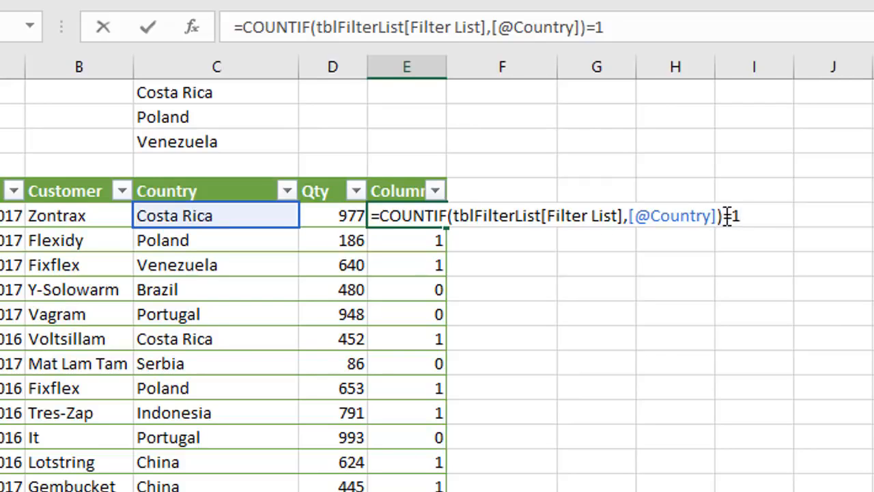
{"action": "key", "text": "Return"}
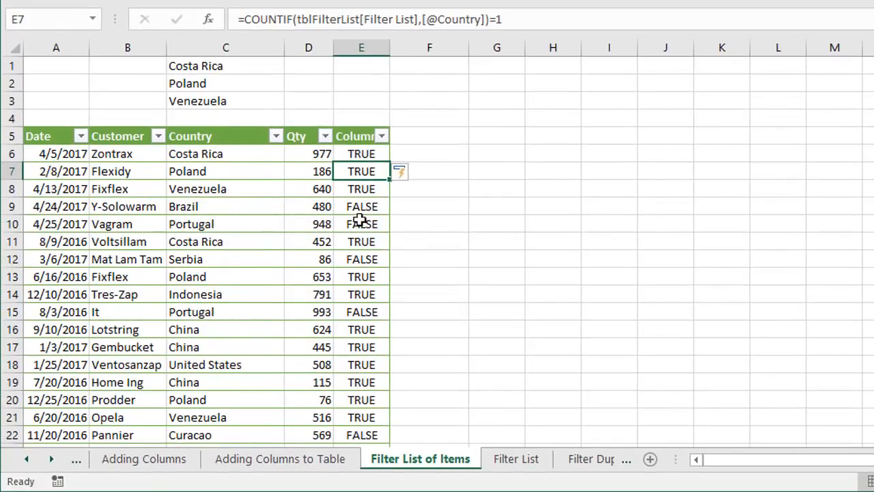
Filter the helper column to show only TRUE rows and select its header cell E5
{"action": "left_click", "coordinate": [380, 135]}
{"action": "left_click", "coordinate": [227, 320]}
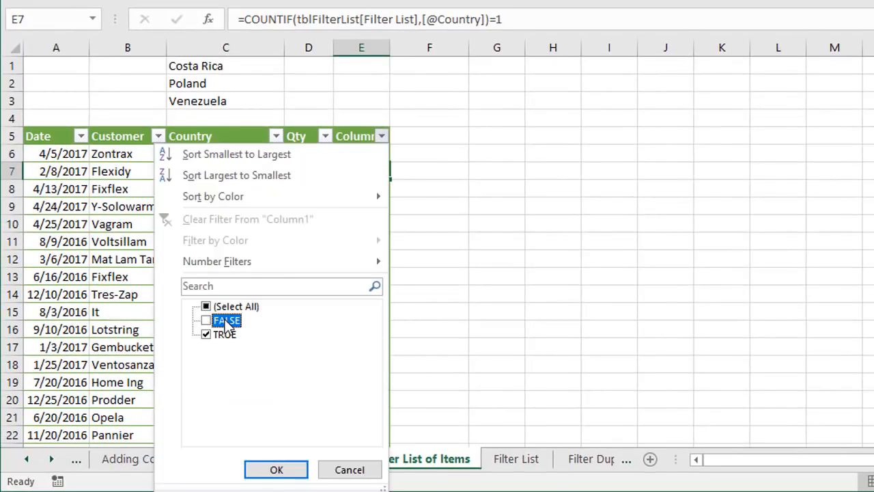
{"action": "left_click", "coordinate": [276, 470]}
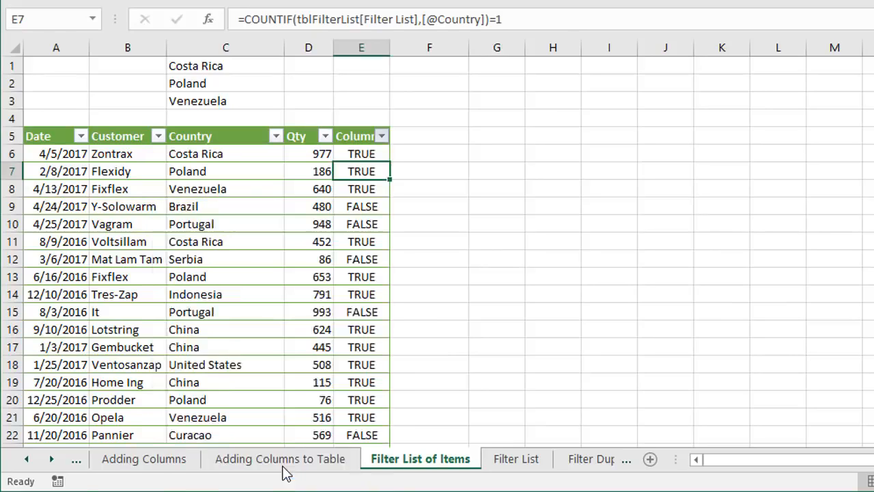
{"action": "left_click", "coordinate": [353, 136]}
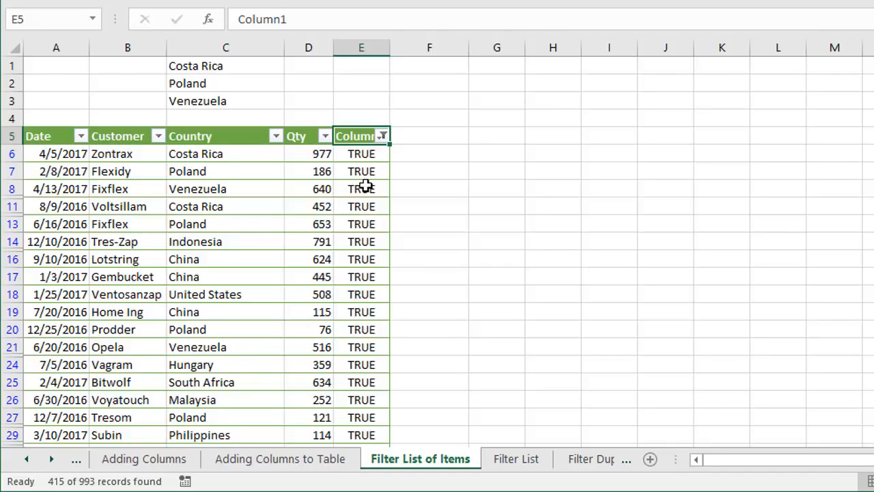
Add Brazil and Portugal to the end of the Filter List table, in cells A12 and A13 of the Filter List sheet
{"action": "left_click", "coordinate": [508, 461]}
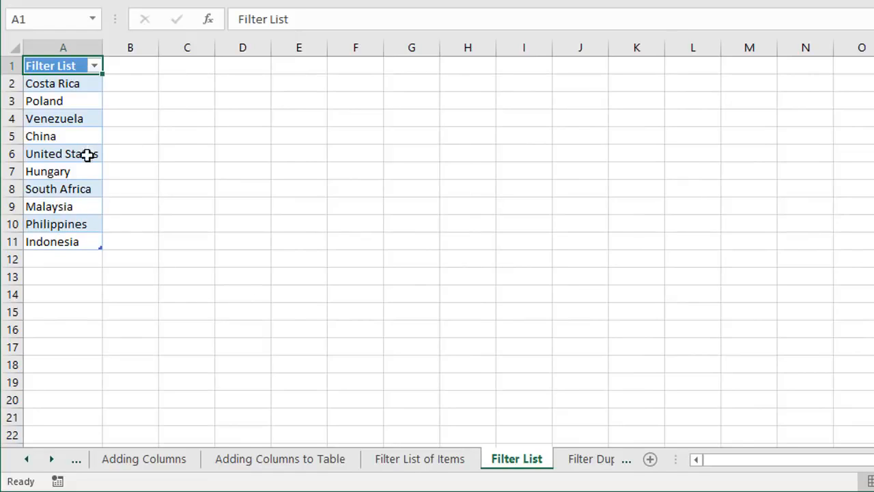
{"action": "left_click", "coordinate": [60, 260]}
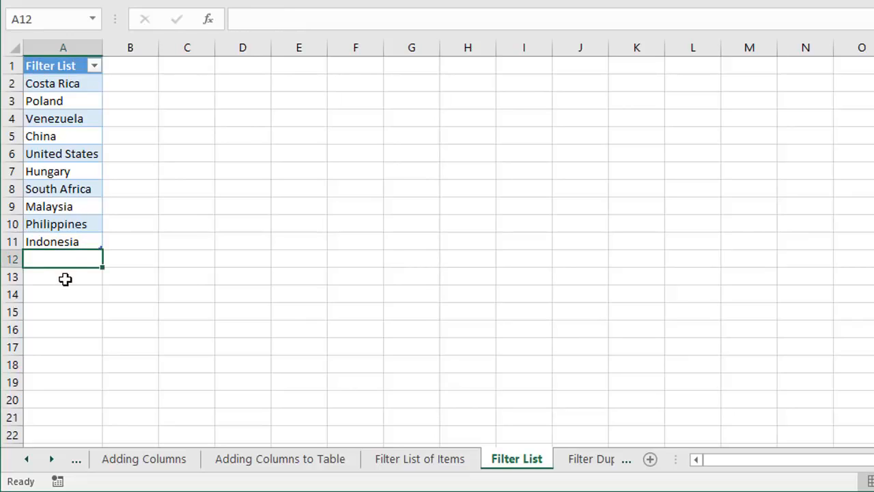
{"action": "type", "text": "Brazil"}
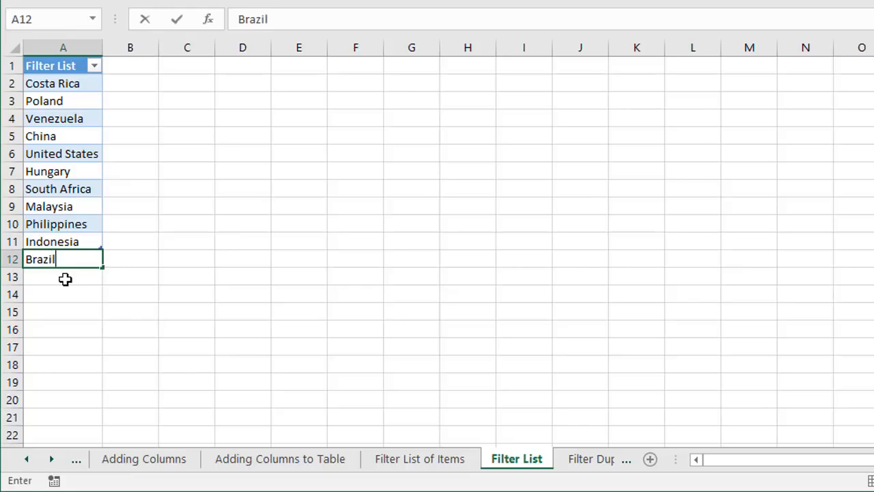
{"action": "key", "text": "Return"}
{"action": "type", "text": "Portugal"}
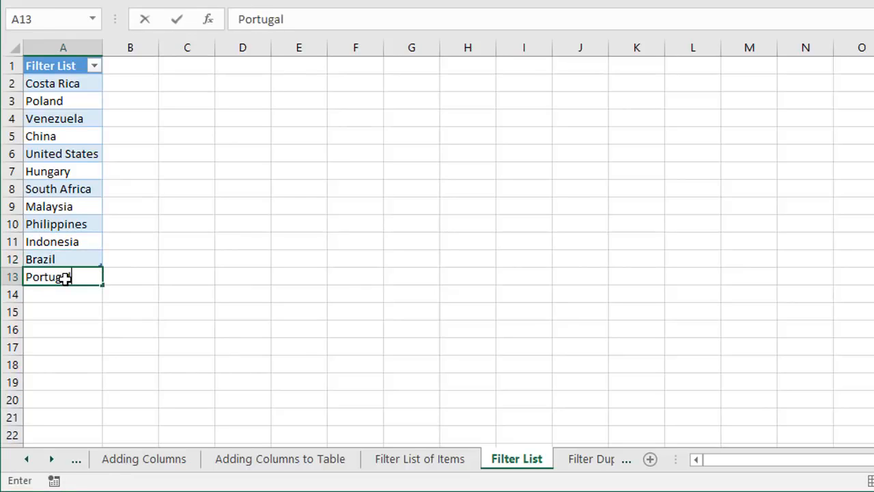
{"action": "key", "text": "Return"}
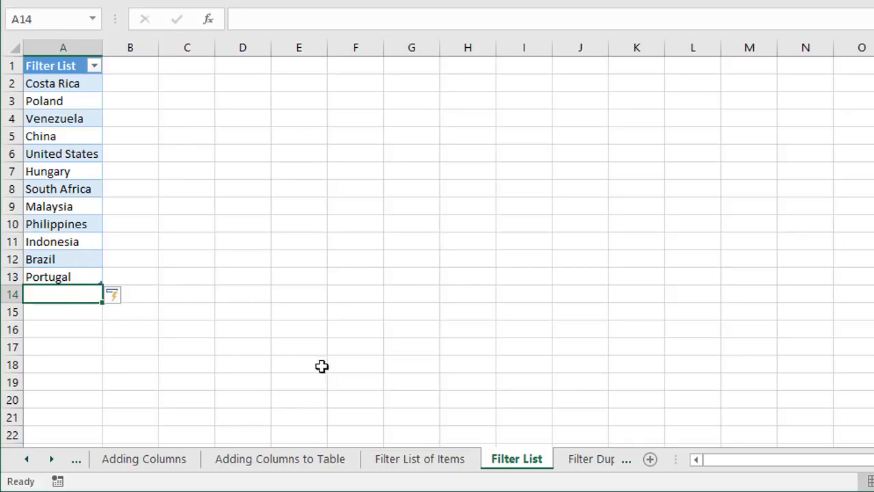
Return to Filter List of Items and examine the filter list reference inside the COUNTIF formula in cell E6
{"action": "left_click", "coordinate": [420, 459]}
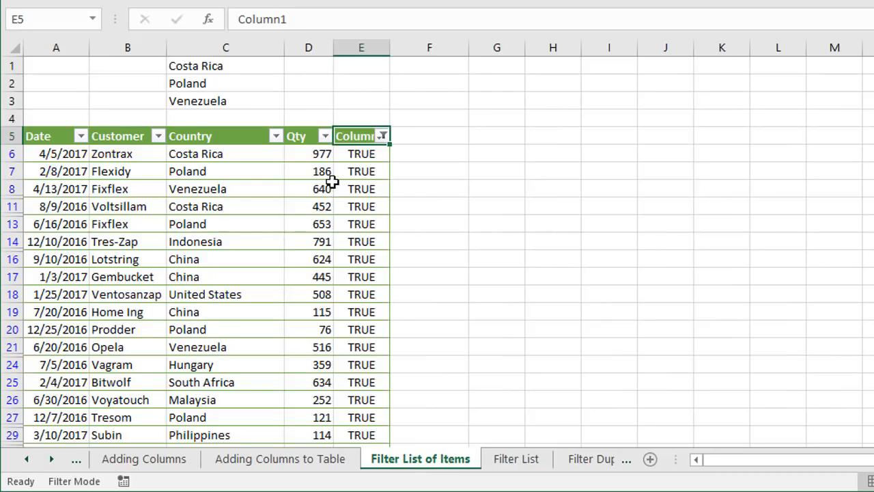
{"action": "left_click", "coordinate": [362, 156]}
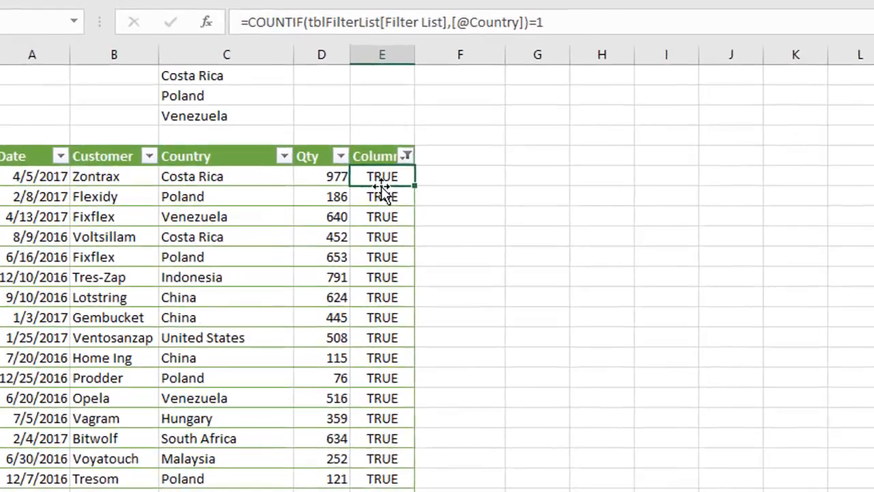
{"action": "double_click", "coordinate": [361, 156]}
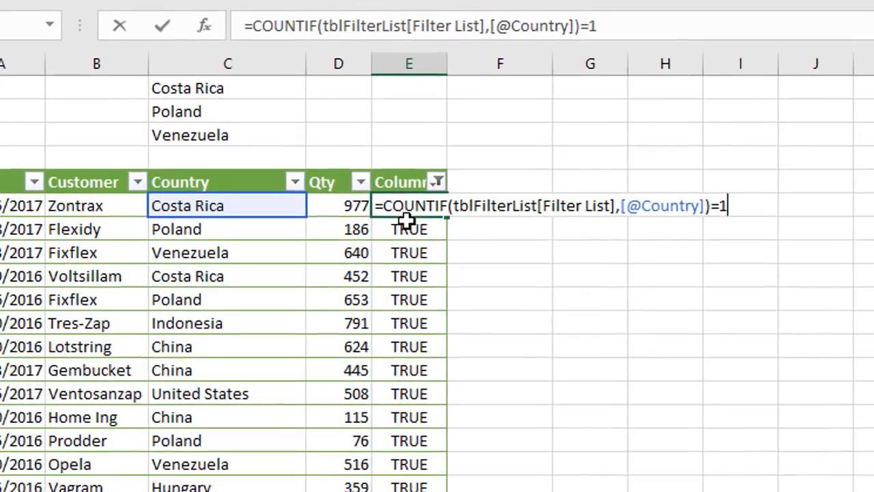
{"action": "left_click_drag", "start_coordinate": [543, 205], "coordinate": [614, 202]}
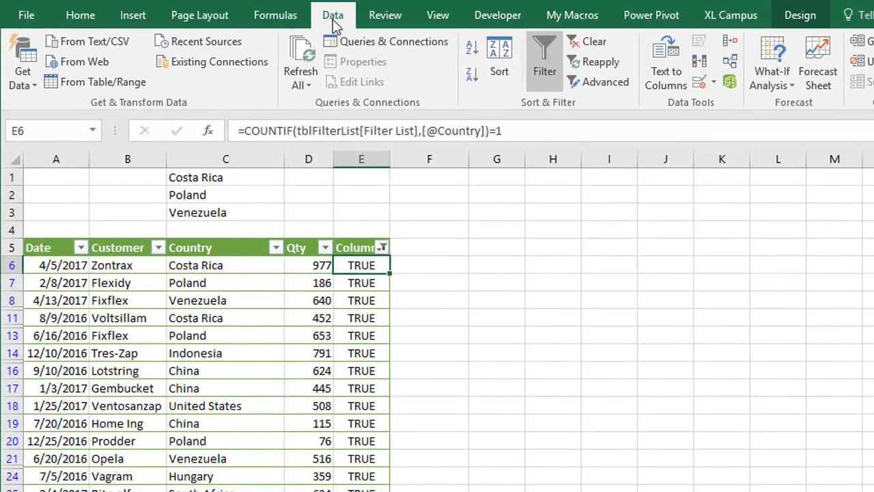
Reapply the table's filter and check the Brazil and Portugal rows in the Country column
{"action": "left_click", "coordinate": [591, 62]}
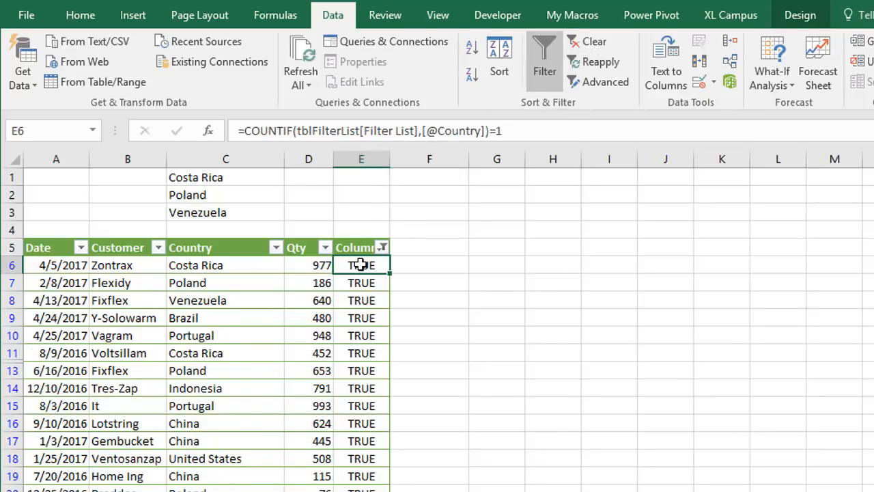
{"action": "left_click", "coordinate": [204, 322]}
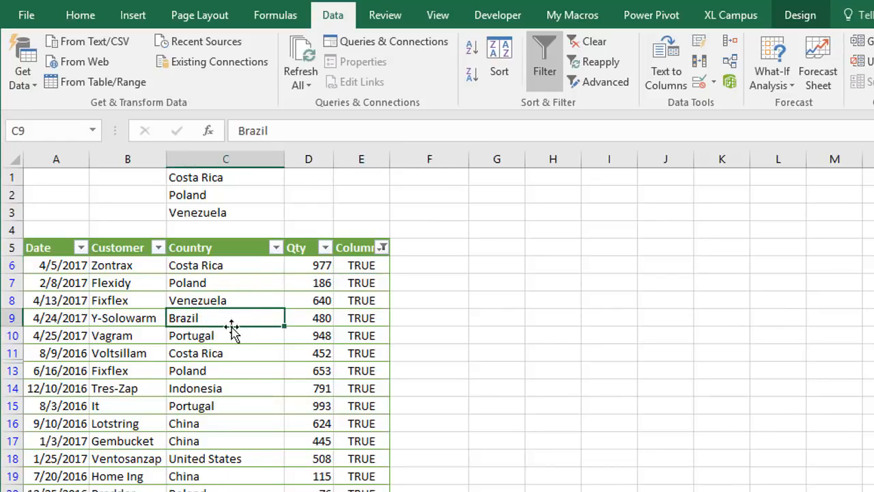
{"action": "left_click", "coordinate": [218, 335]}
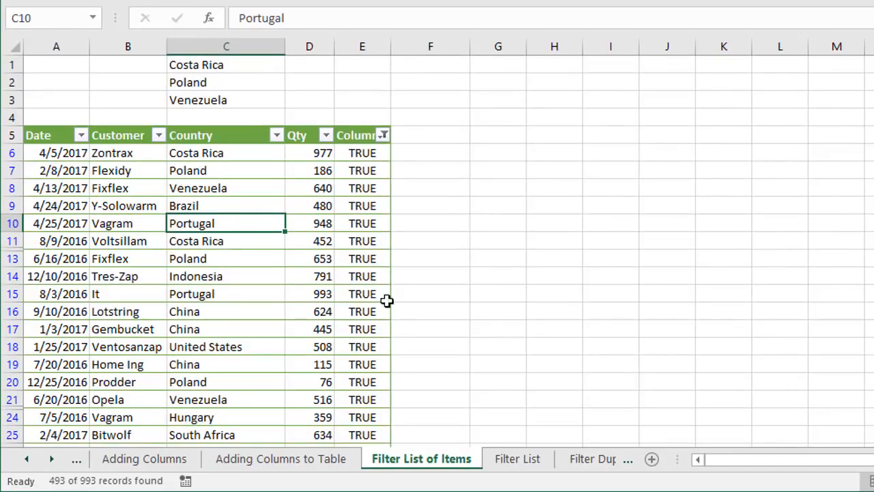
Filter the helper column on Filter List of Items to show only FALSE rows, checking them against the Filter List sheet
{"action": "left_click", "coordinate": [512, 463]}
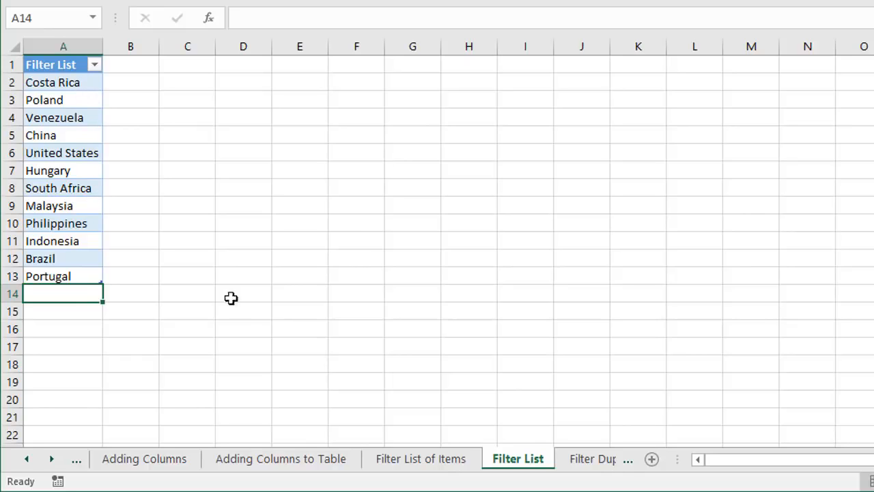
{"action": "left_click", "coordinate": [430, 461]}
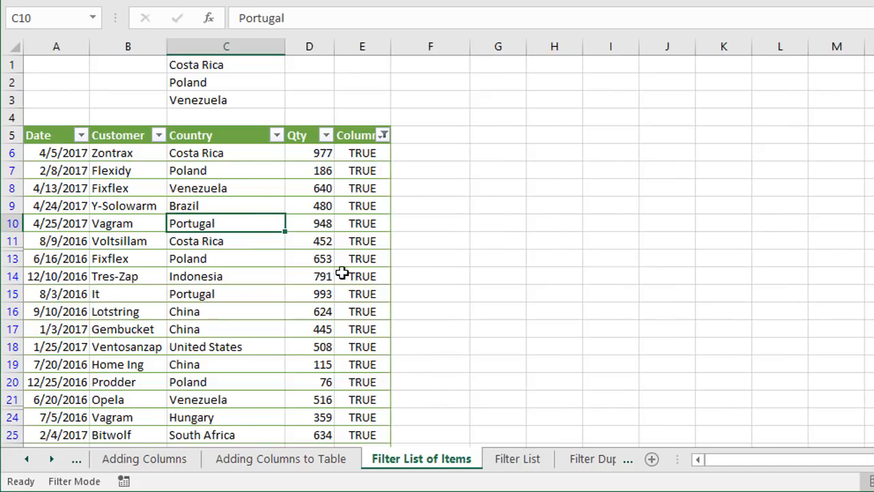
{"action": "left_click", "coordinate": [383, 136]}
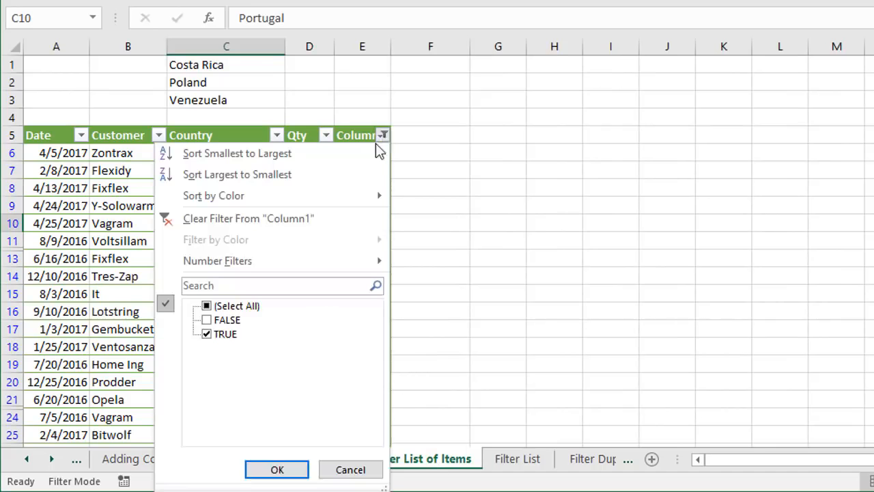
{"action": "left_click", "coordinate": [207, 320]}
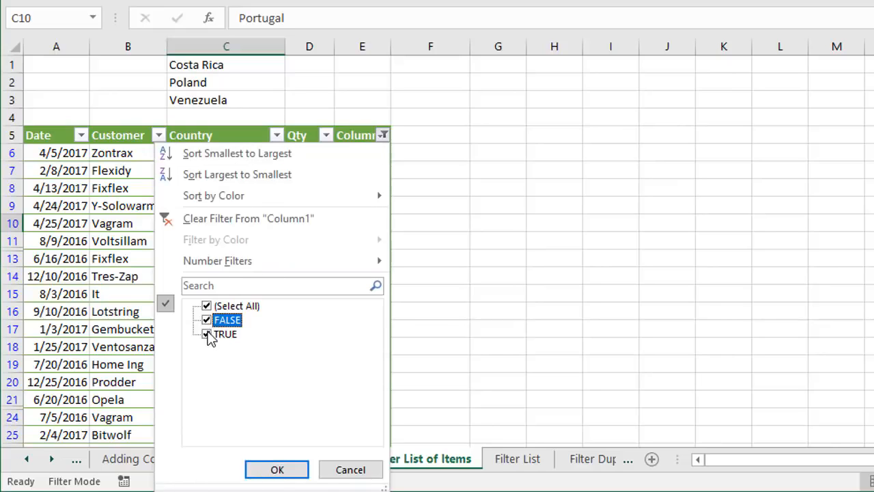
{"action": "left_click", "coordinate": [207, 334]}
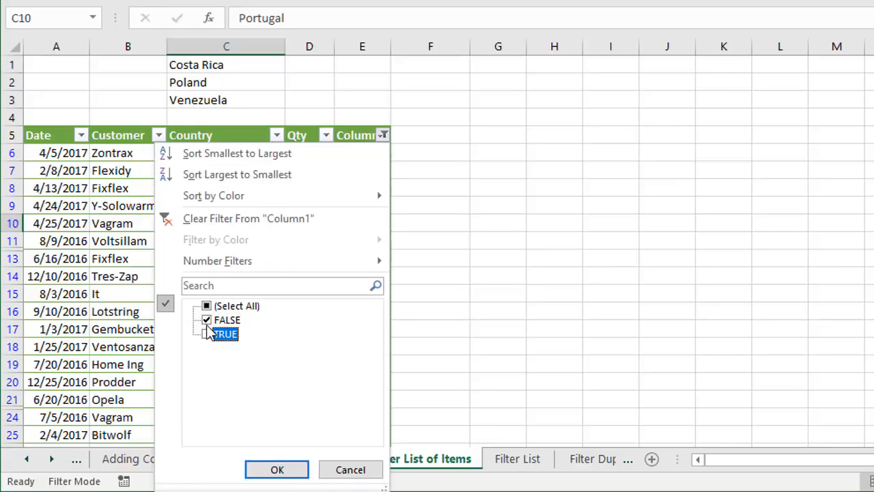
{"action": "left_click", "coordinate": [276, 469]}
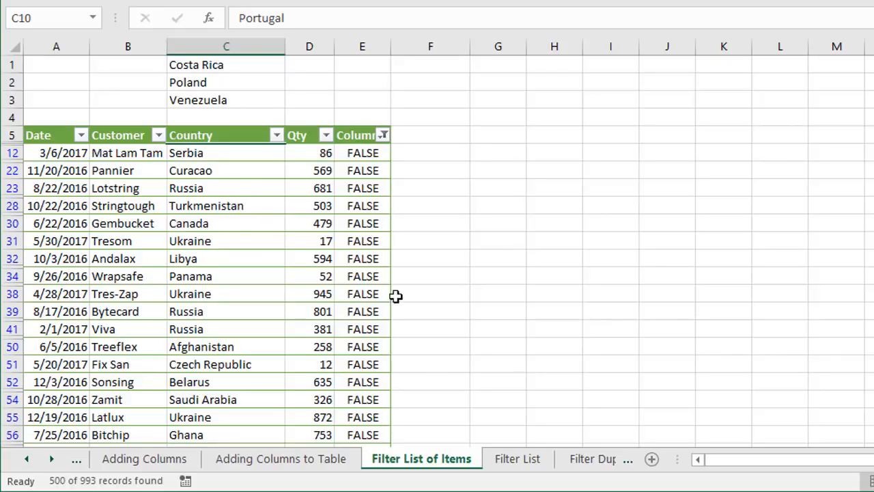
{"action": "left_click", "coordinate": [512, 459]}
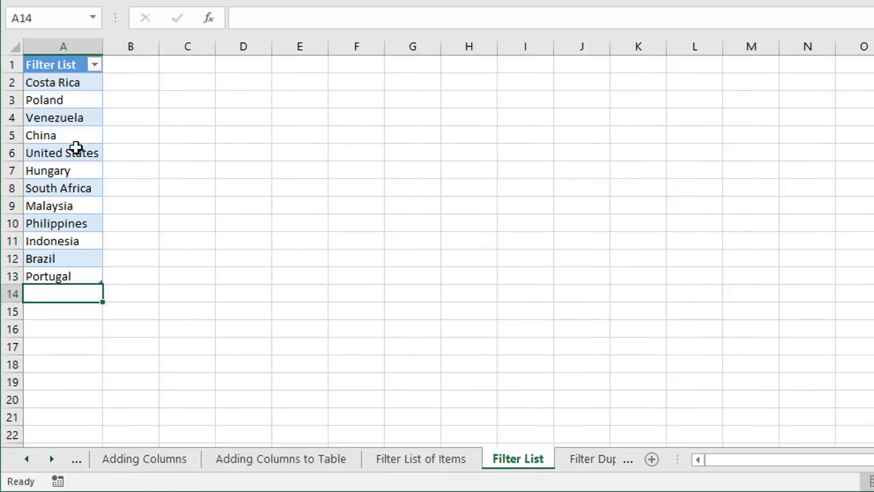
{"action": "left_click", "coordinate": [389, 458]}
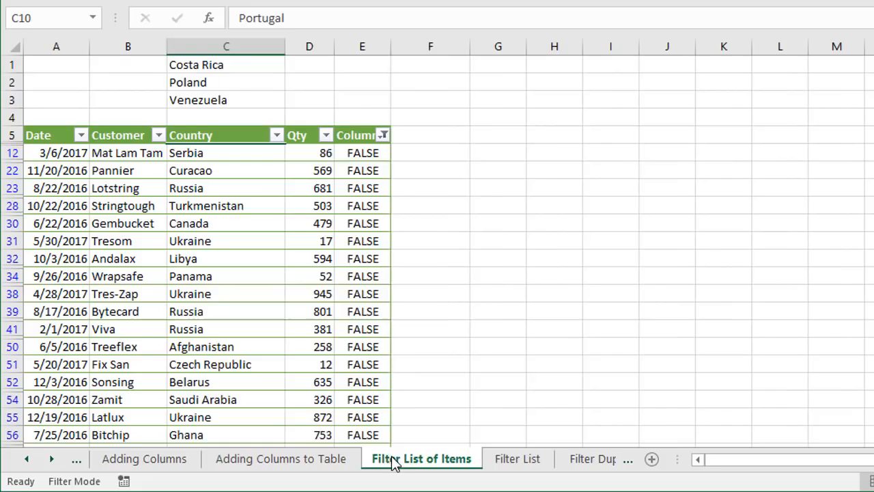